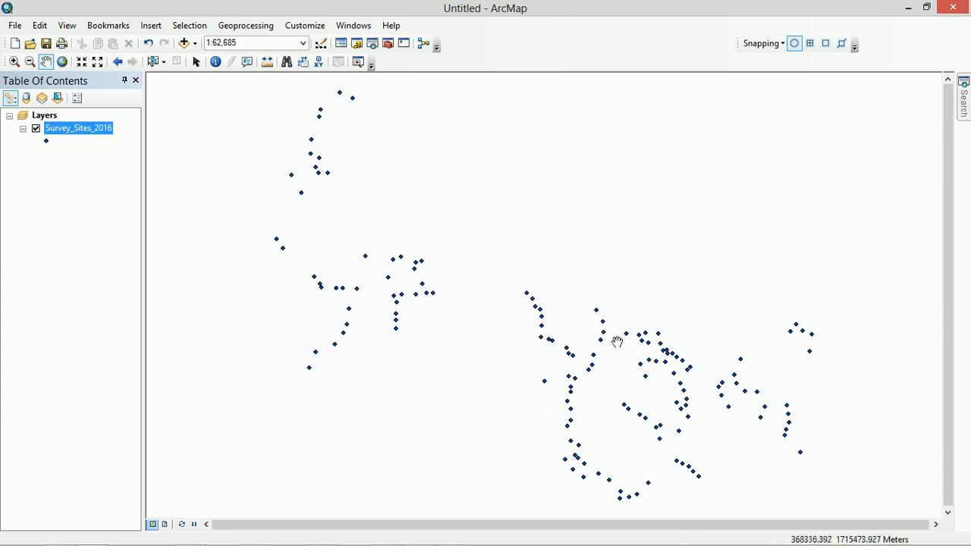
Open the attribute table of the Survey_Sites_2016 layer and select all of its records
right_click(70, 134)
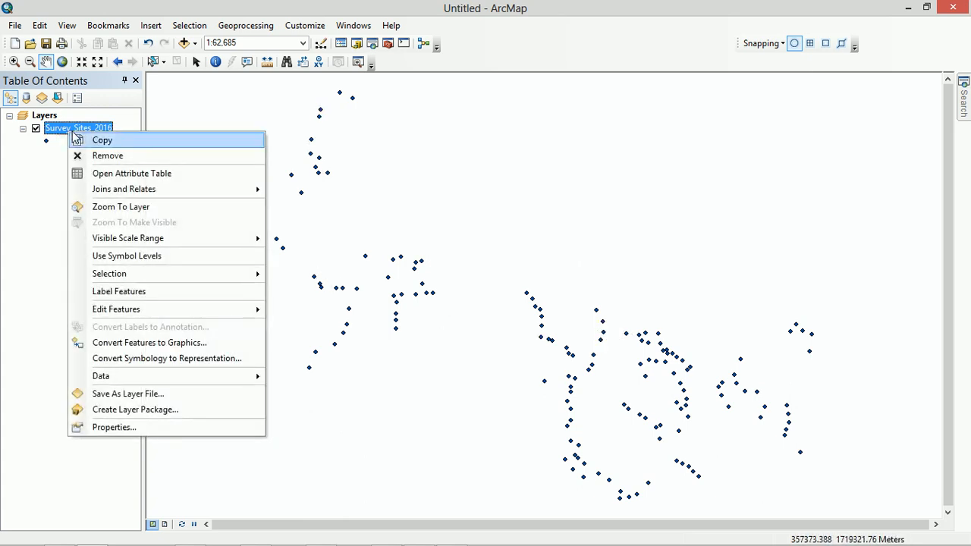
left_click(125, 179)
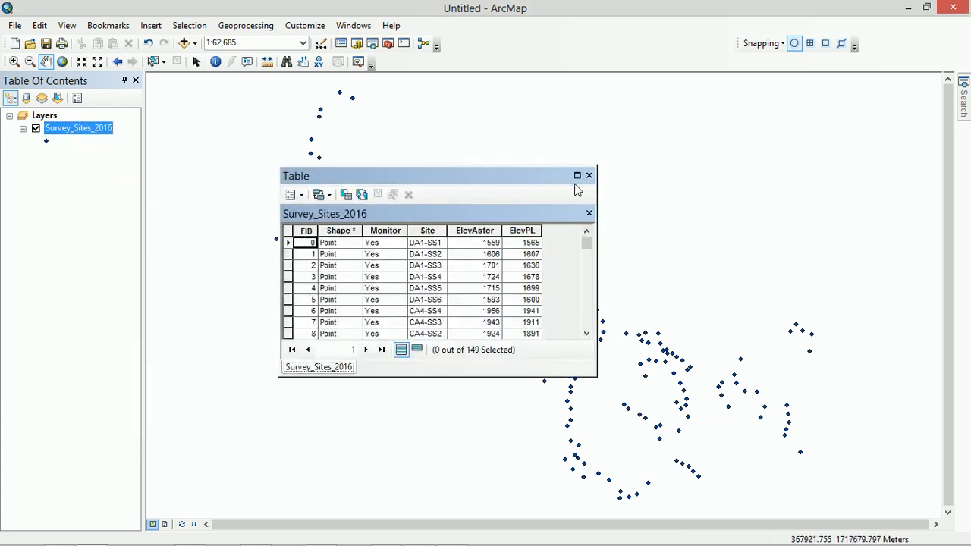
left_click_drag(409, 178, 461, 123)
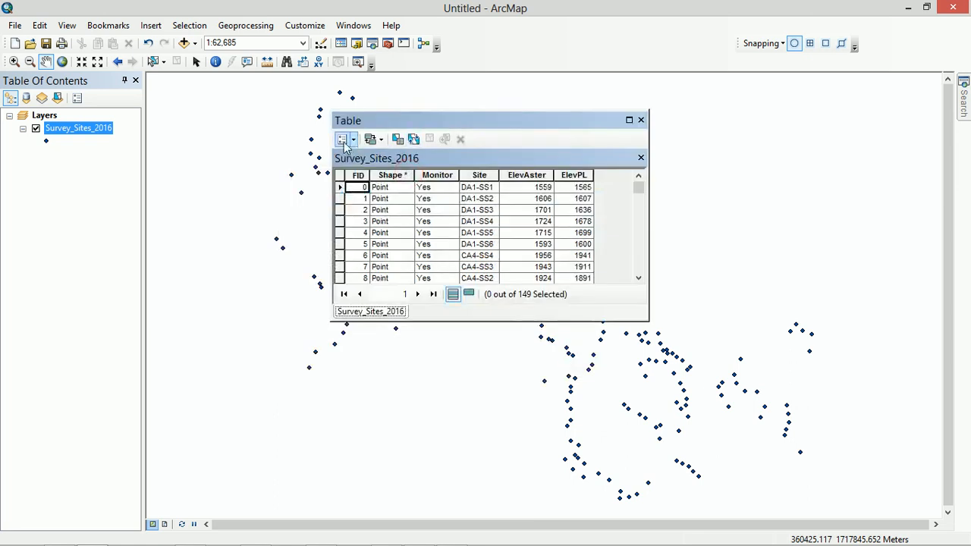
left_click(342, 140)
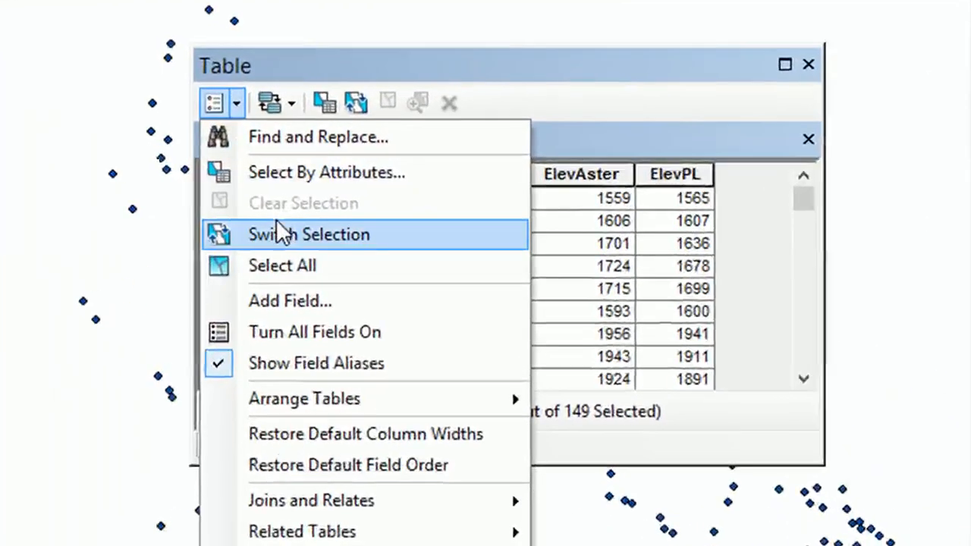
left_click(282, 264)
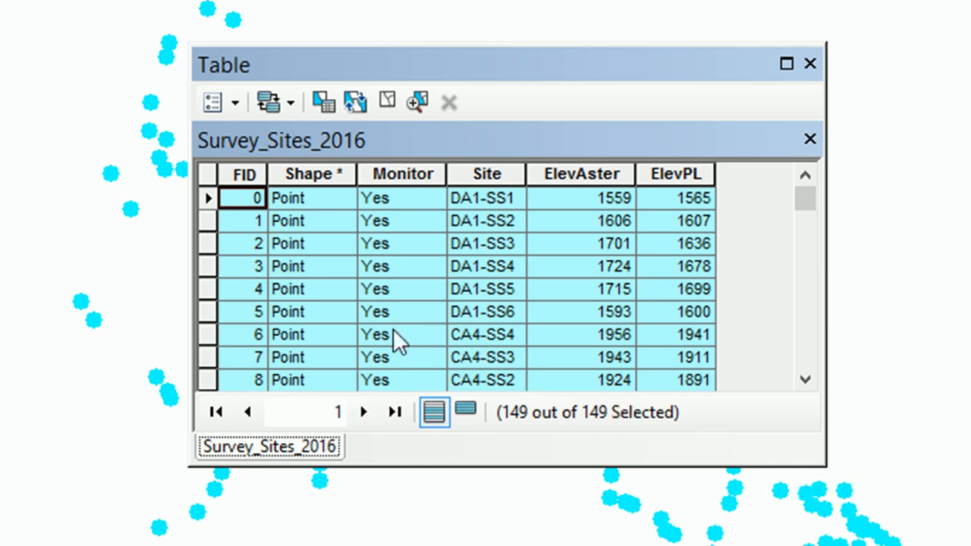
Copy the selected records from the attribute table and paste them into the blank Excel worksheet starting at cell A1
right_click(206, 201)
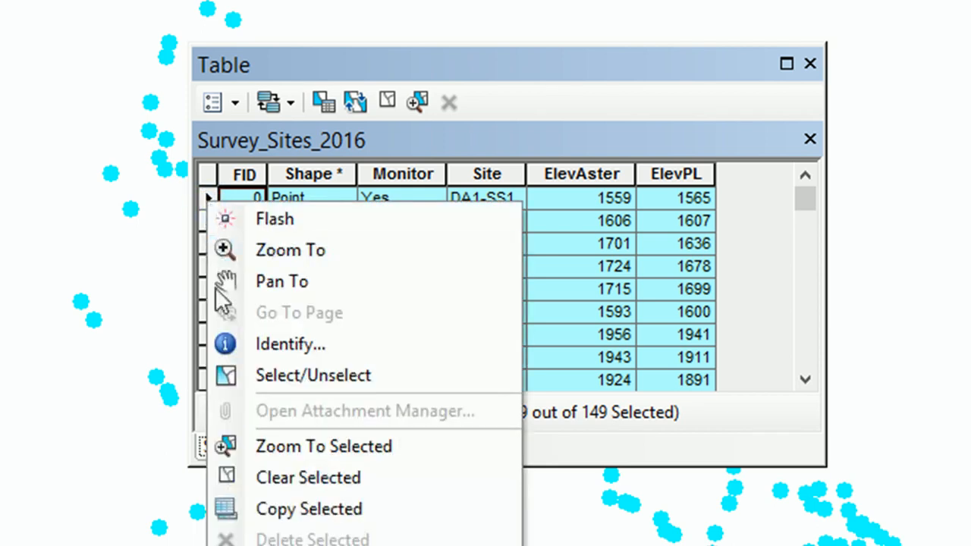
left_click(276, 509)
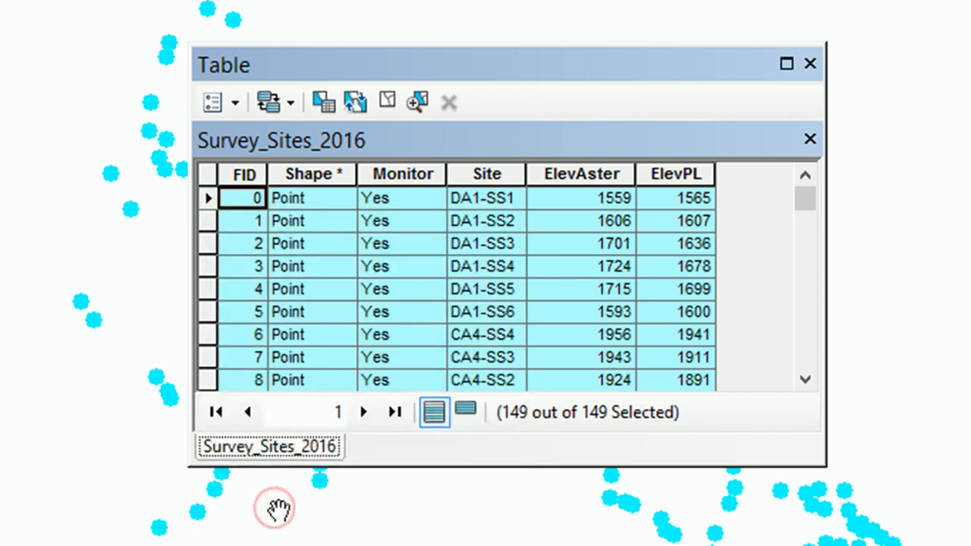
left_click(256, 544)
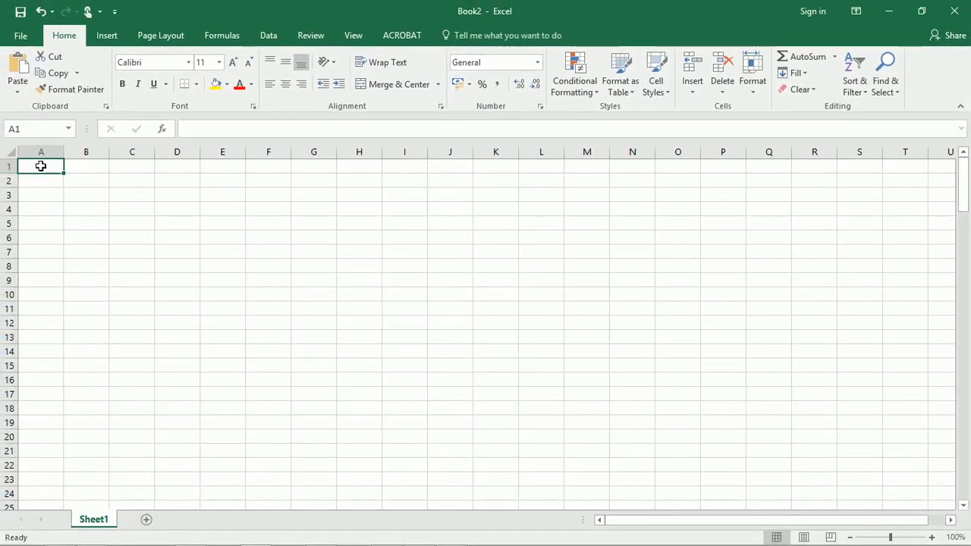
key("ctrl+v")
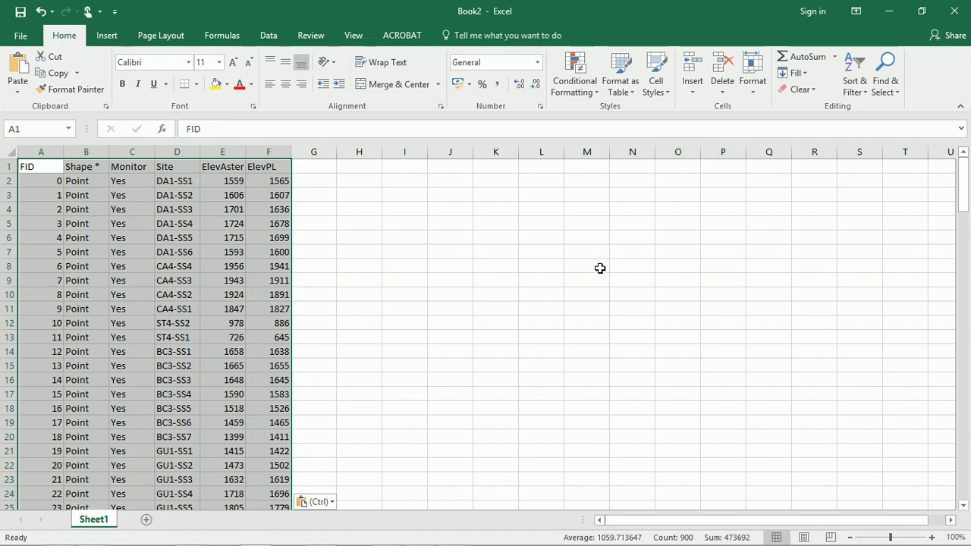
Clear the pasted records from the worksheet and switch back to ArcMap
key("Delete")
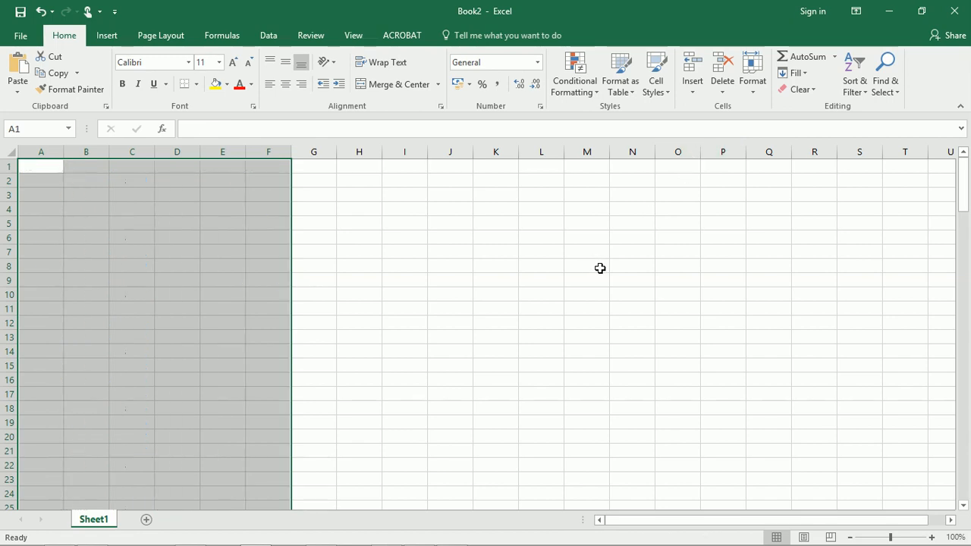
left_click(888, 11)
Try copying the selected records, closing the attribute table before pasting them into Excel at cell A1
right_click(340, 198)
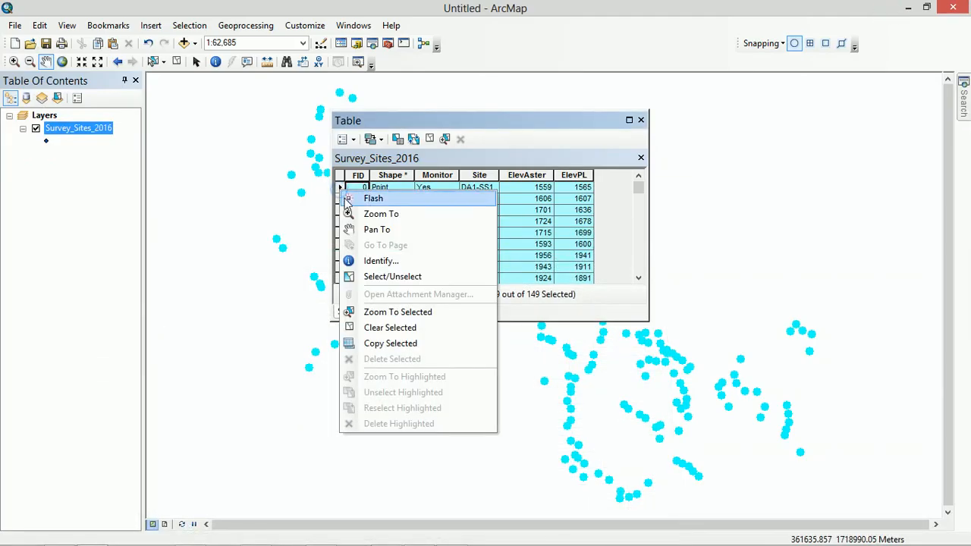
left_click(378, 341)
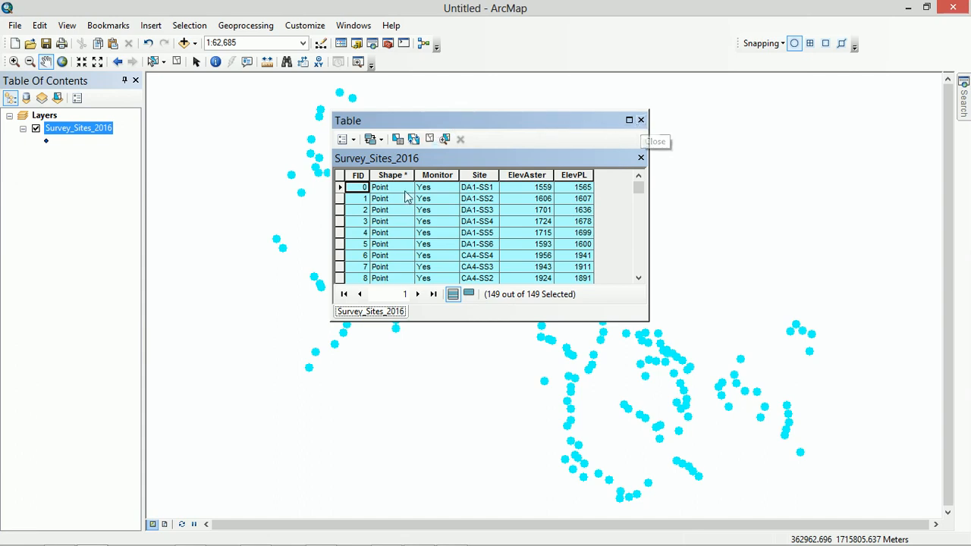
left_click(641, 121)
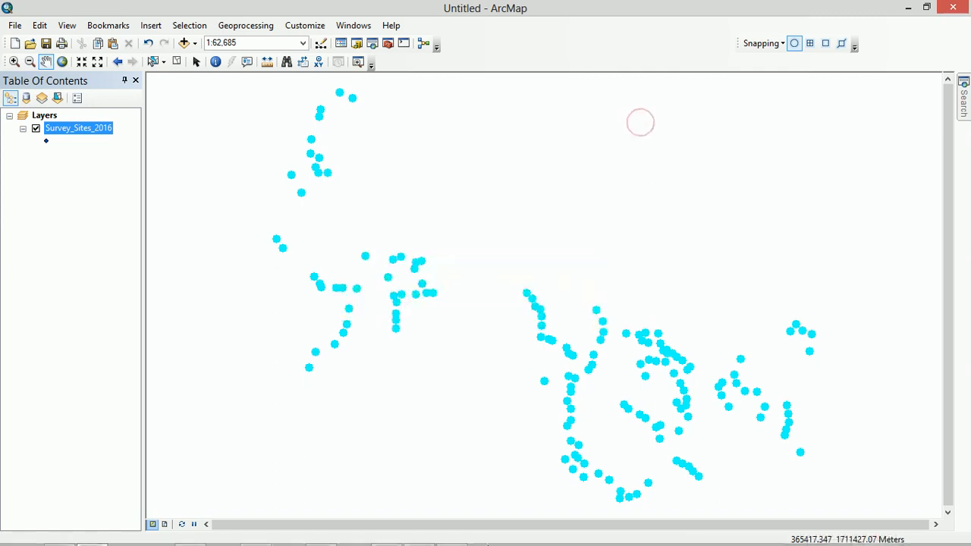
mouse_move(477, 538)
left_click(256, 536)
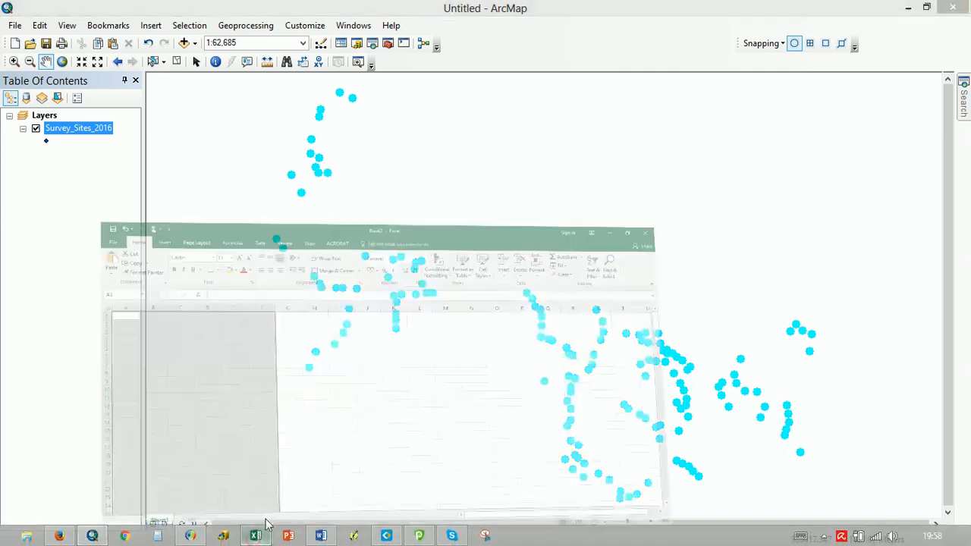
left_click(49, 170)
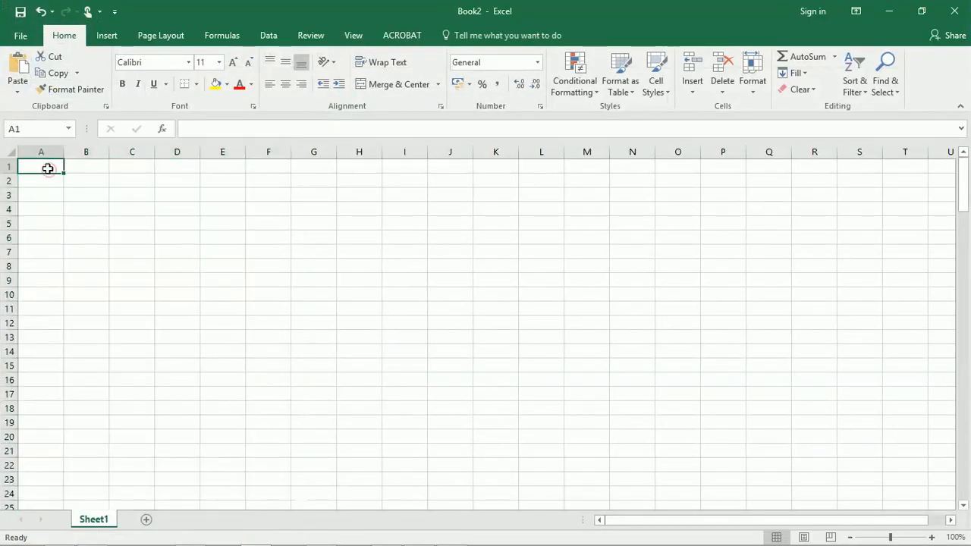
key("ctrl+v")
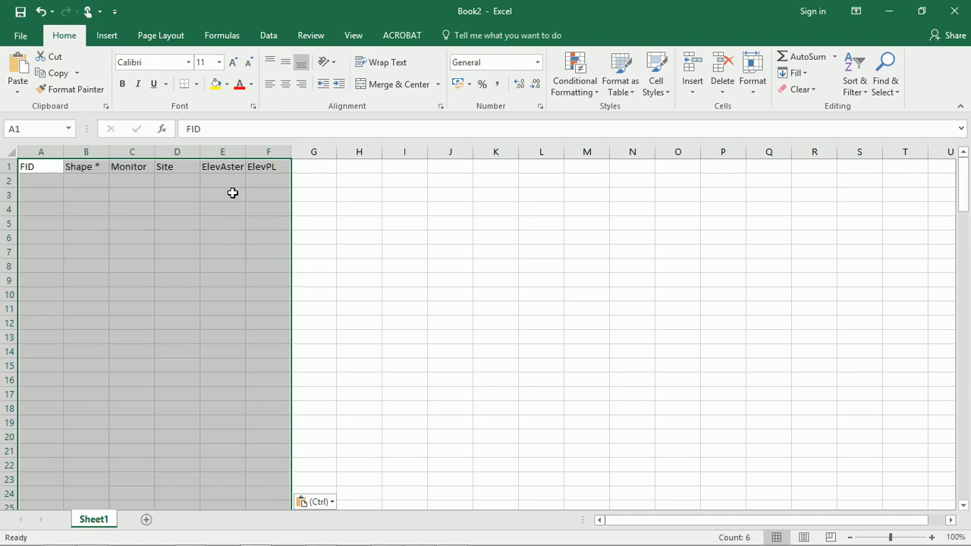
Clear the pasted field headings from A1:F1 in the worksheet and switch back to ArcMap
left_click(270, 167)
left_click_drag(237, 166, 45, 166)
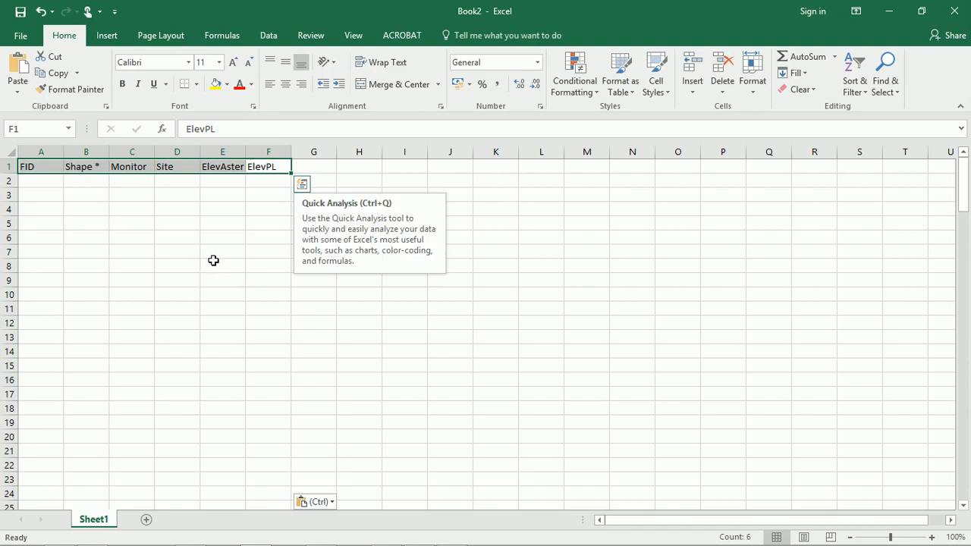
left_click(886, 10)
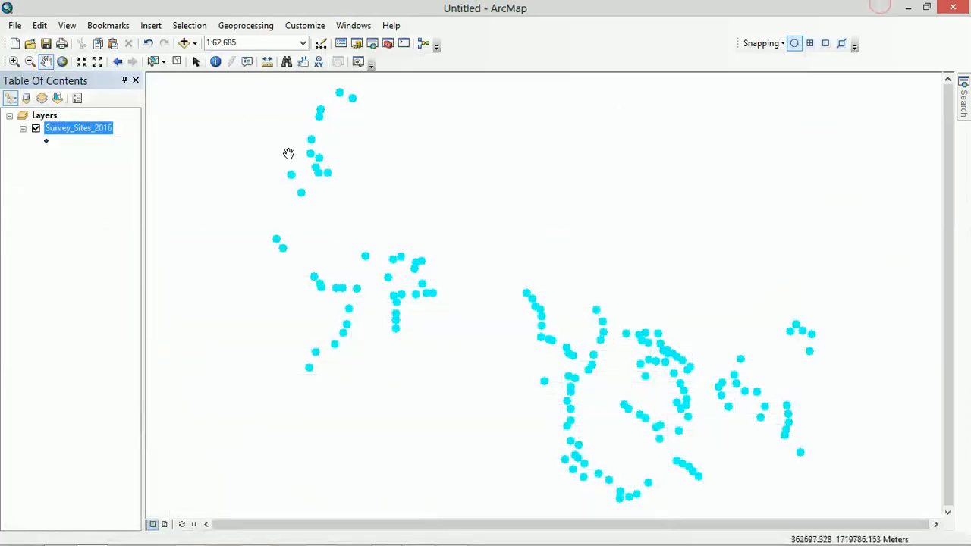
Reopen the Survey_Sites_2016 attribute table, copy the selected records, and paste them into Excel at cell A1 with the table left open
right_click(85, 131)
left_click(110, 168)
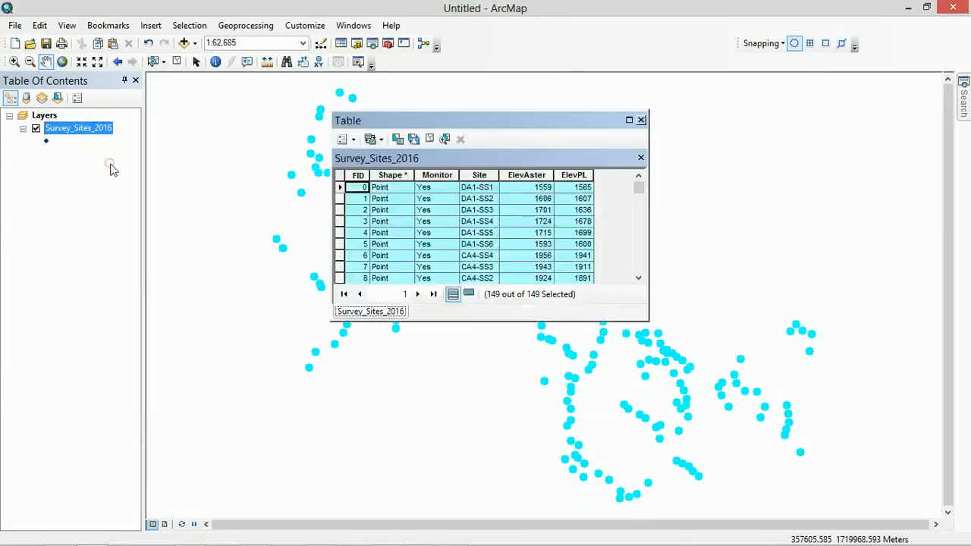
right_click(341, 190)
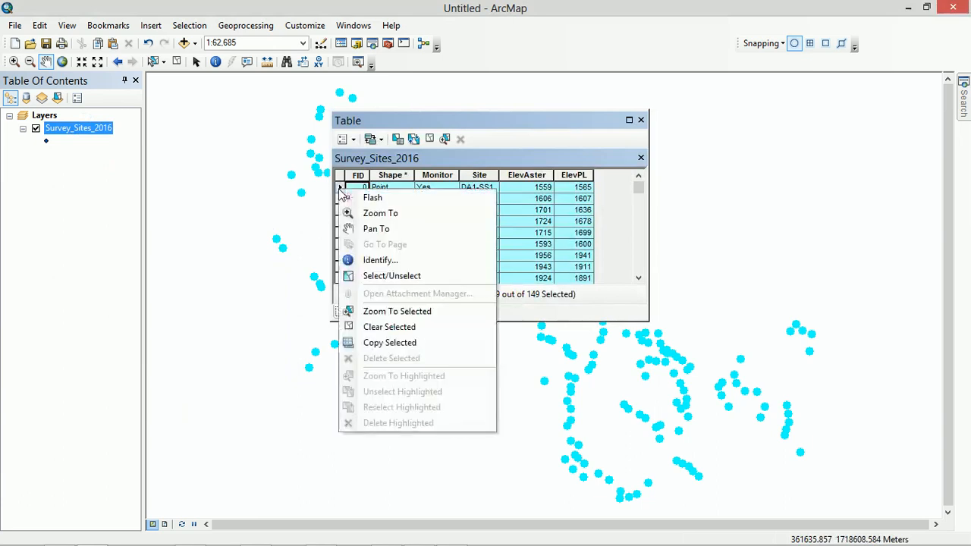
left_click(374, 342)
mouse_move(380, 543)
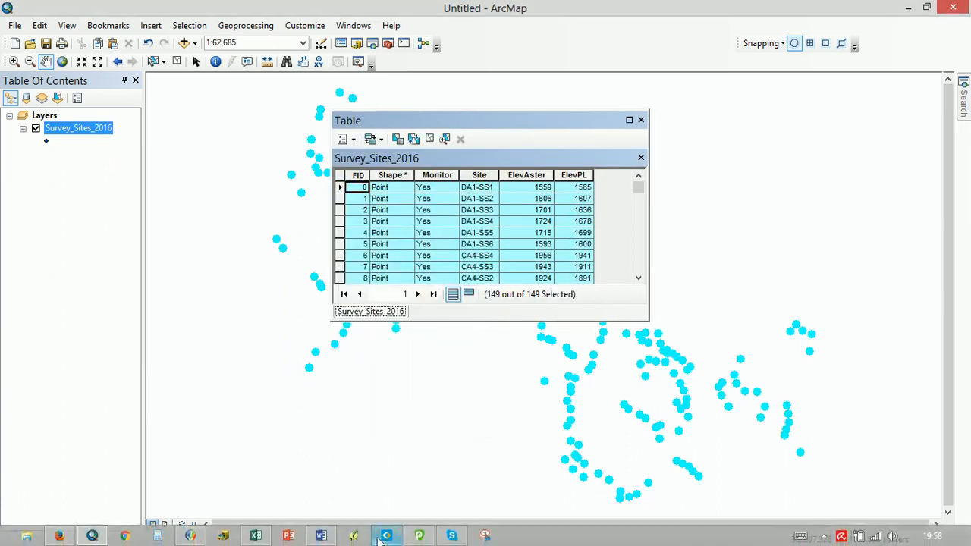
left_click(269, 536)
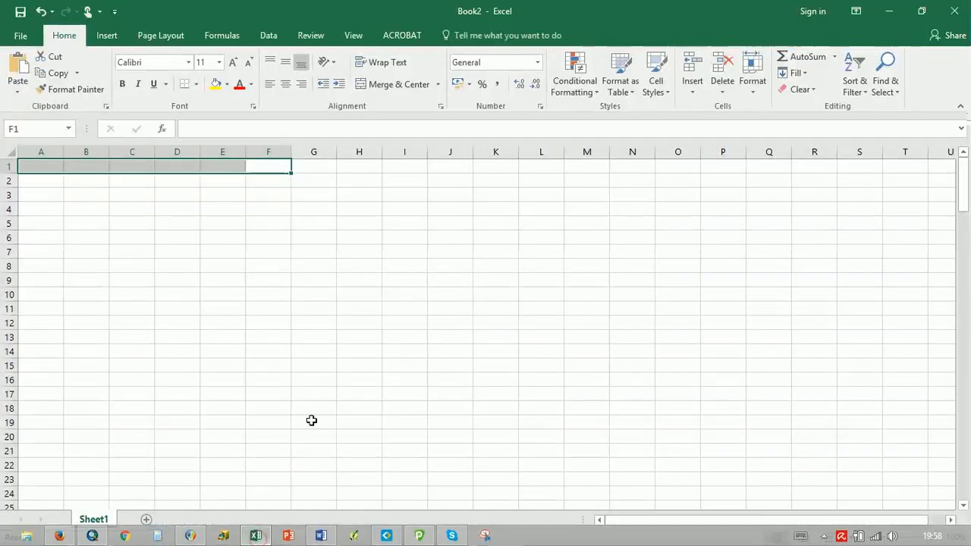
left_click(32, 168)
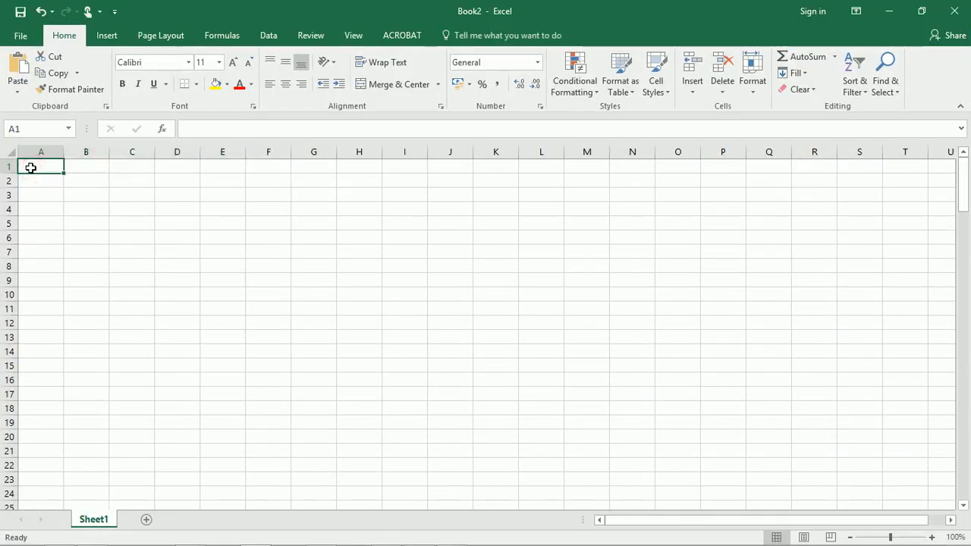
key("ctrl+v")
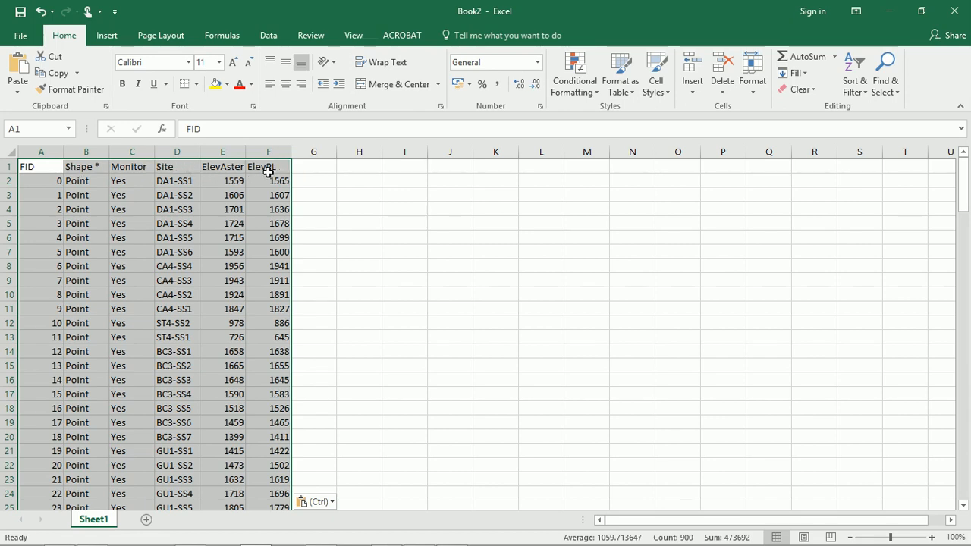
left_click(312, 168)
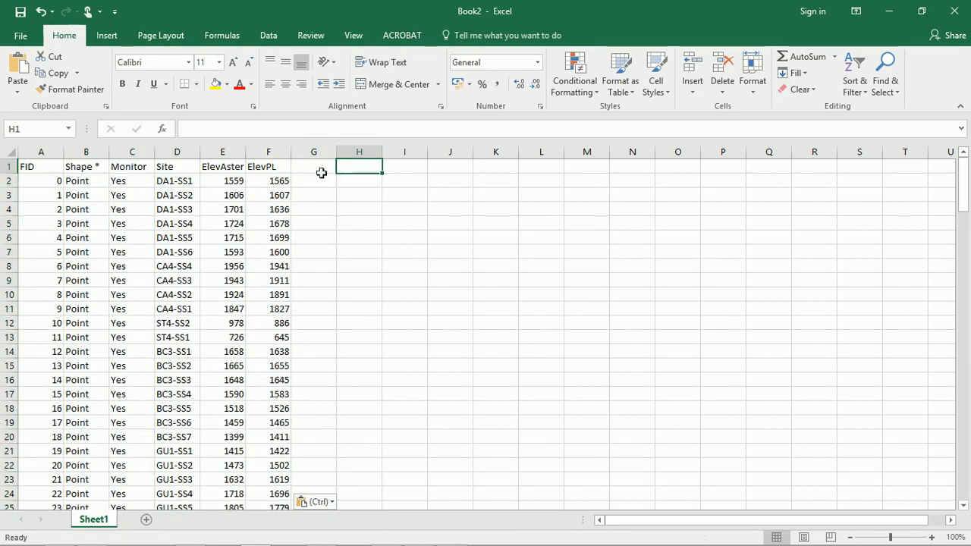
Switch back to ArcMap, close the attribute table and clear the selected features
left_click(887, 11)
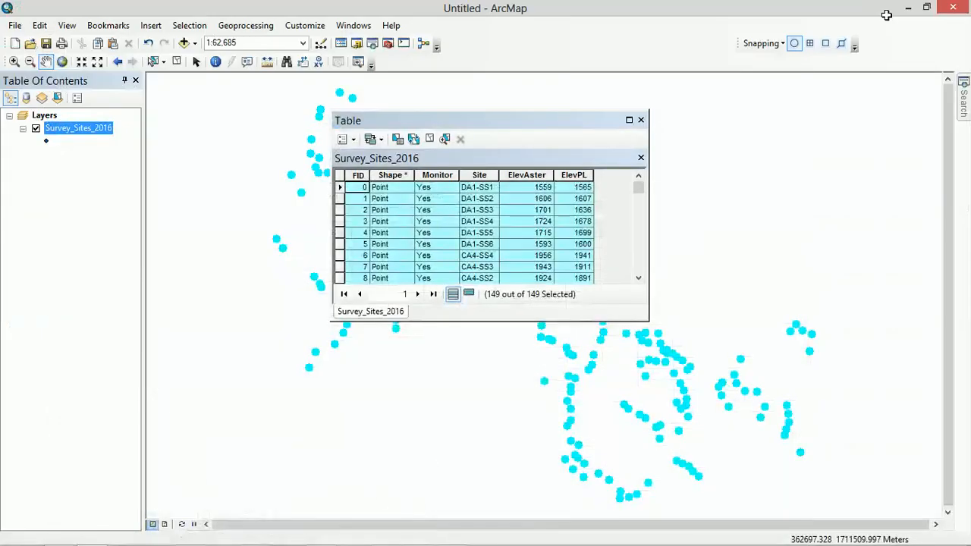
left_click(641, 120)
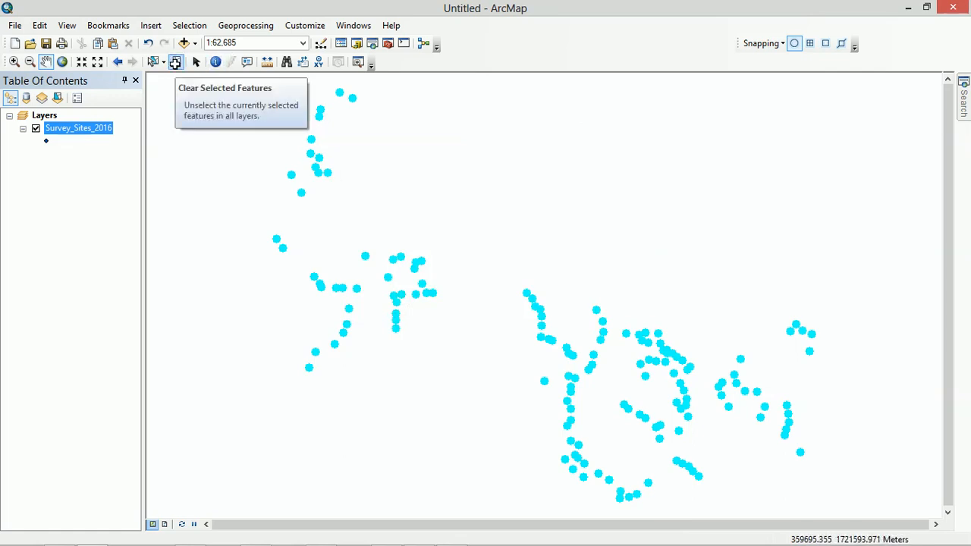
left_click(176, 62)
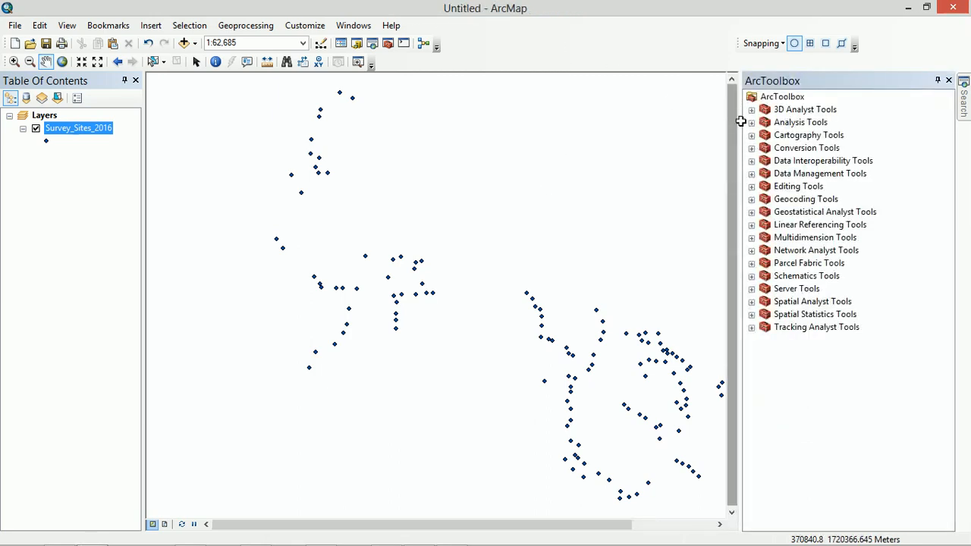
Search for the geoprocessing tool using the keywords "add x y"
left_click(374, 44)
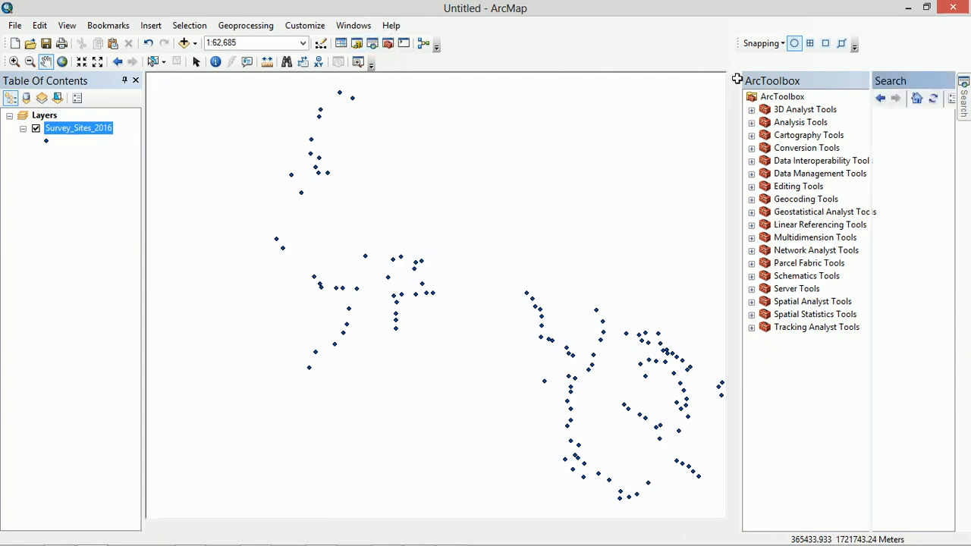
left_click(789, 137)
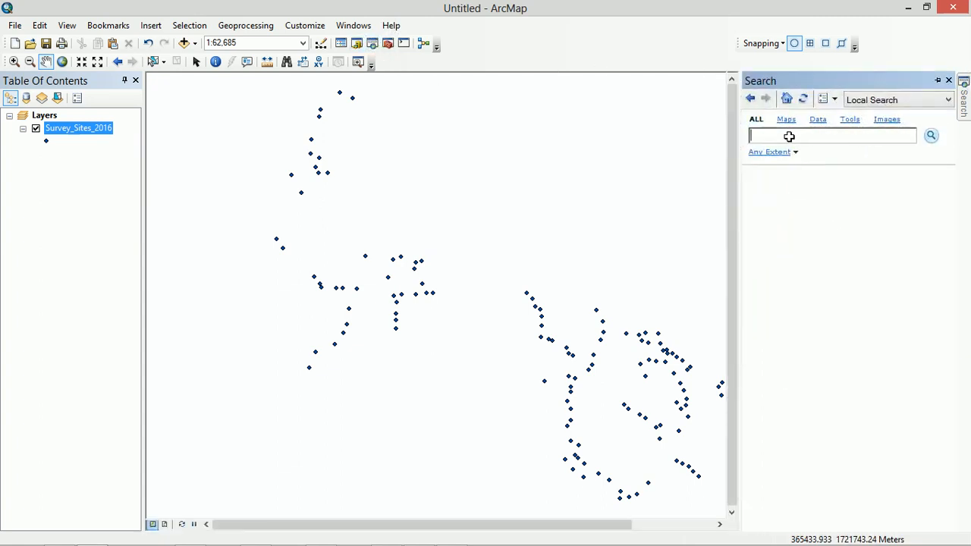
type("add xx y")
key("Return")
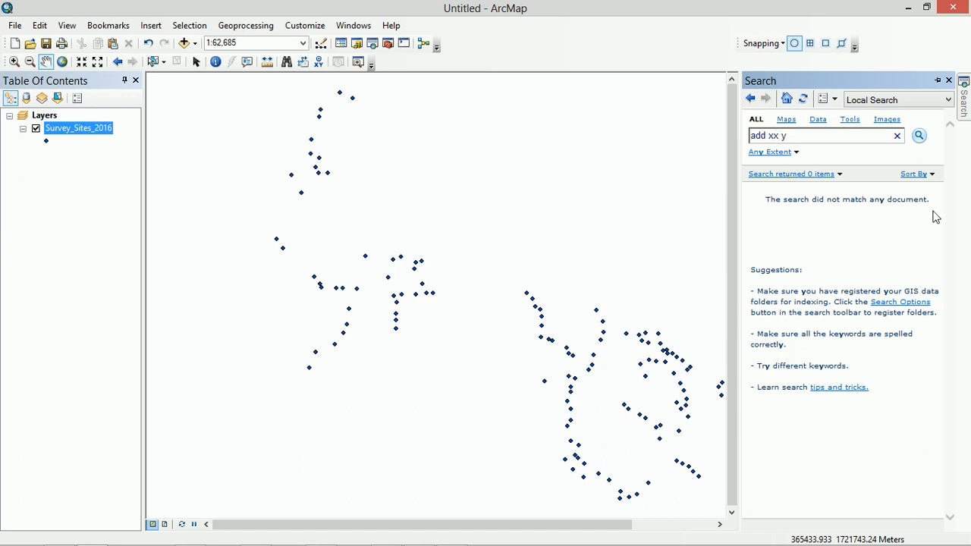
left_click(778, 136)
key("BackSpace")
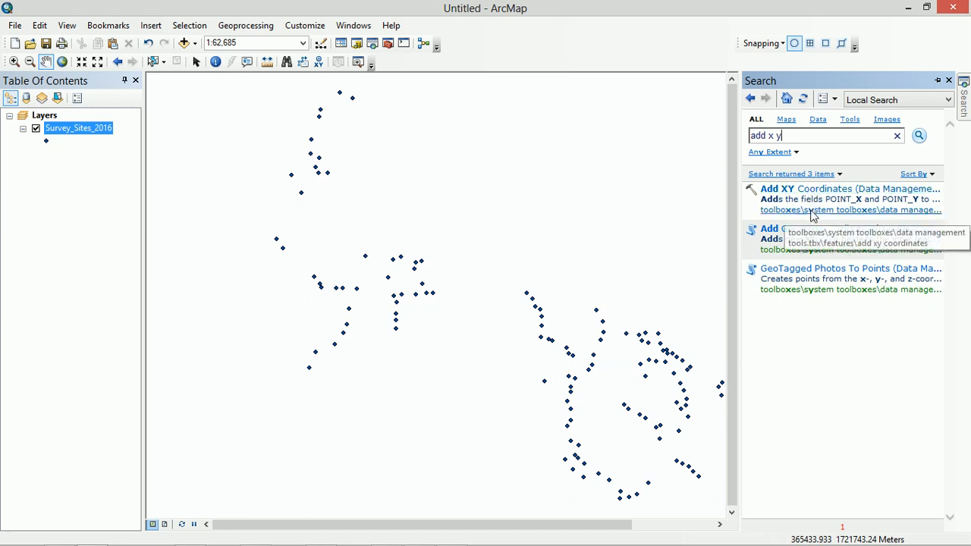
Run the Add XY Coordinates tool on the Survey_Sites_2016 layer and close the completion report
left_click(813, 193)
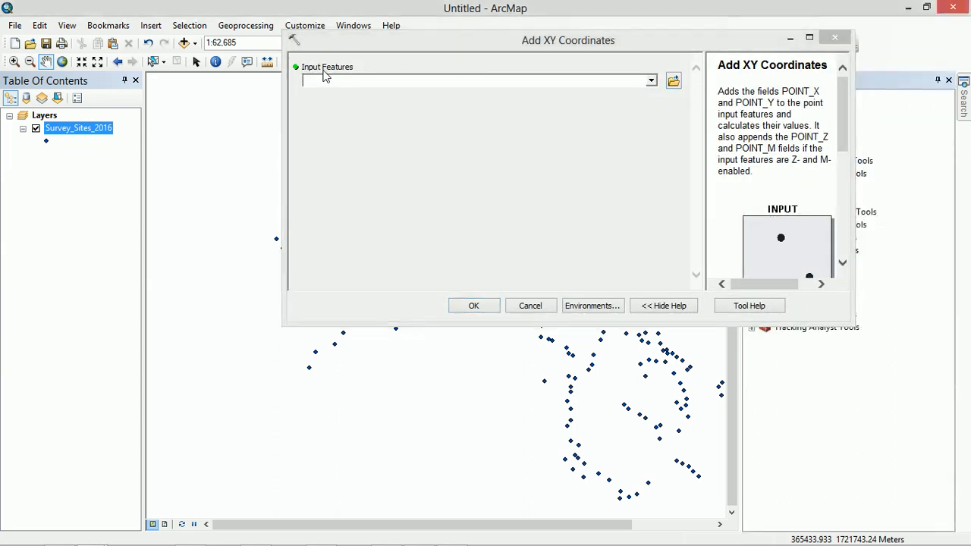
left_click(651, 81)
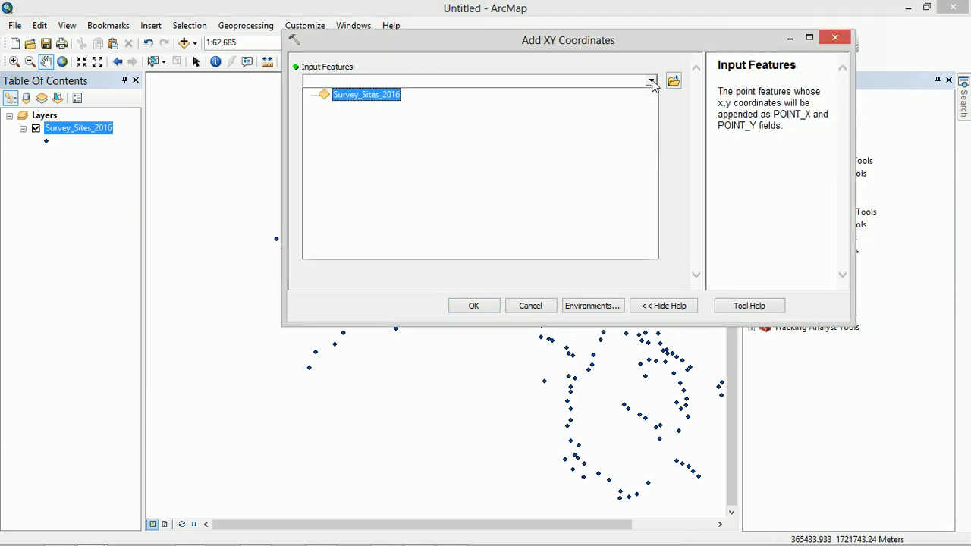
left_click(367, 95)
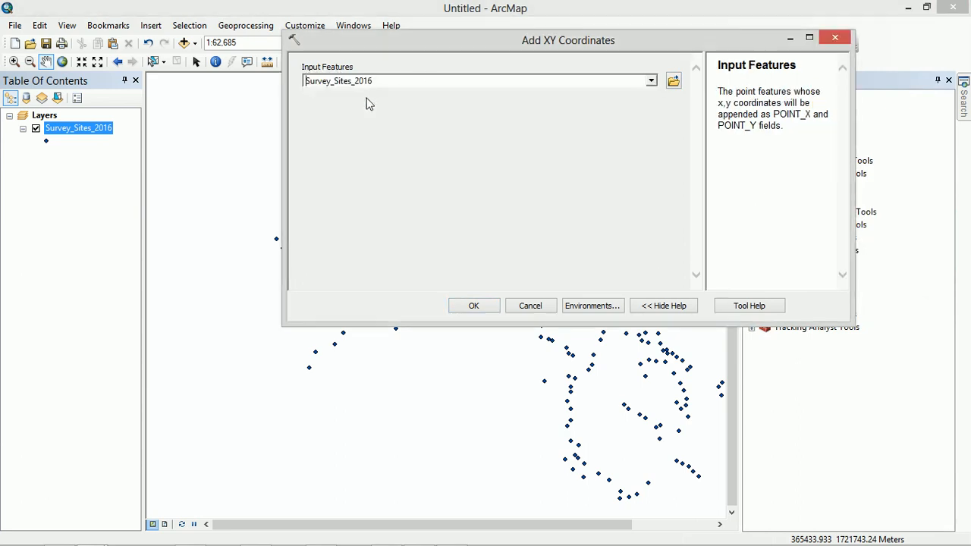
left_click(471, 306)
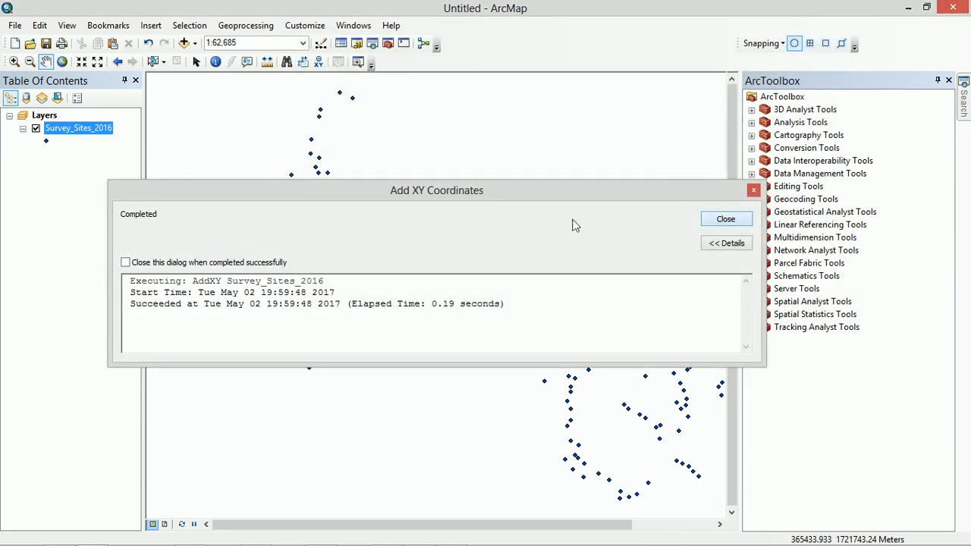
left_click(725, 220)
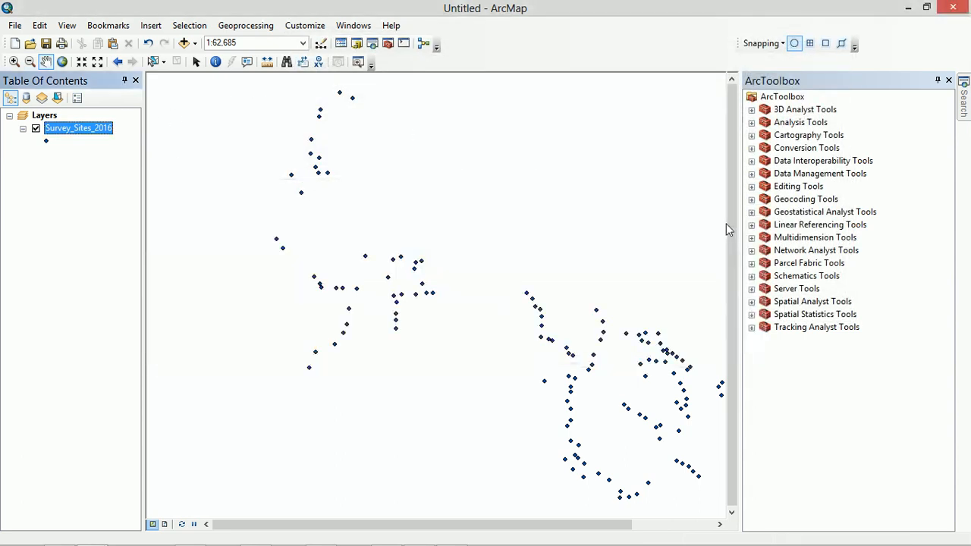
Open the Survey_Sites_2016 attribute table and widen its window to show the full POINT_X and POINT_Y fields
right_click(88, 128)
left_click(119, 174)
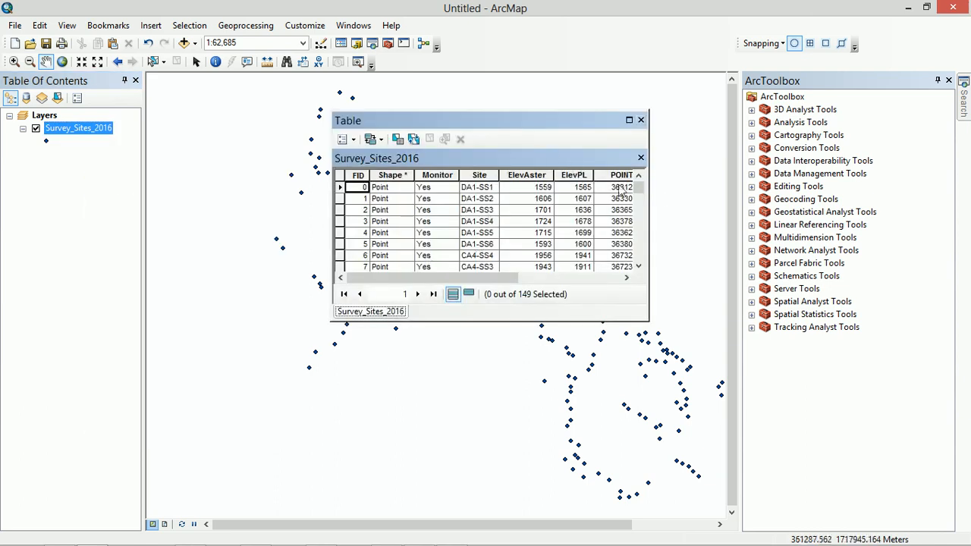
left_click_drag(650, 200, 865, 224)
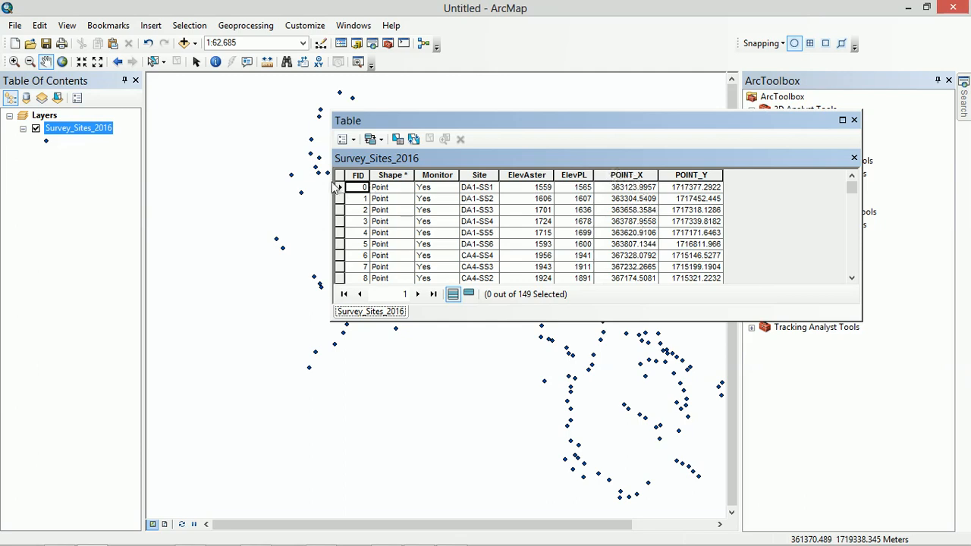
Select all records in the Survey_Sites_2016 attribute table and copy the selected records
left_click(347, 140)
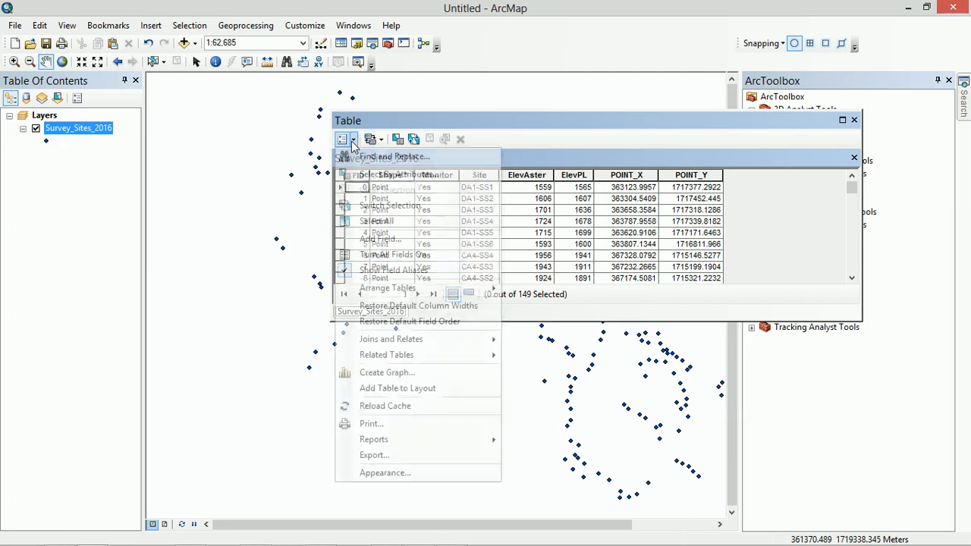
left_click(372, 221)
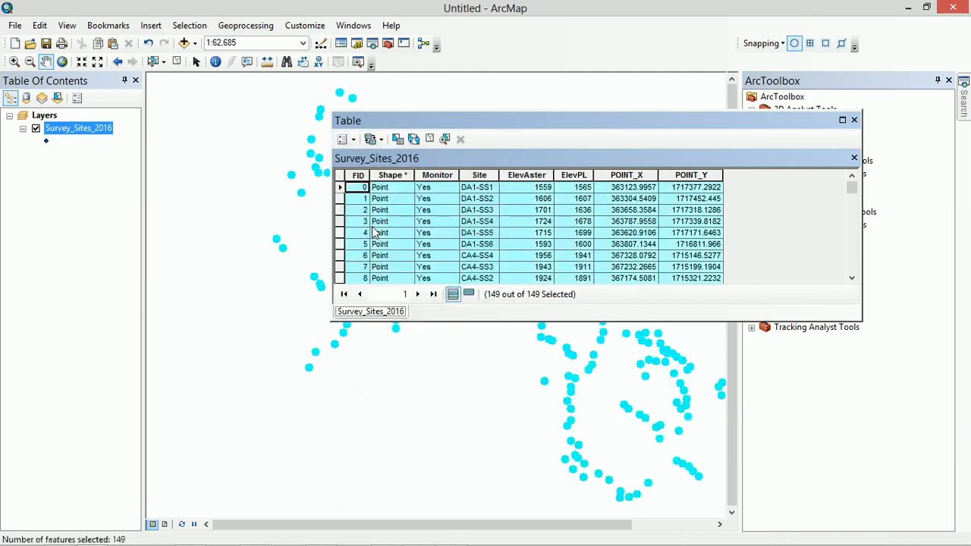
right_click(341, 191)
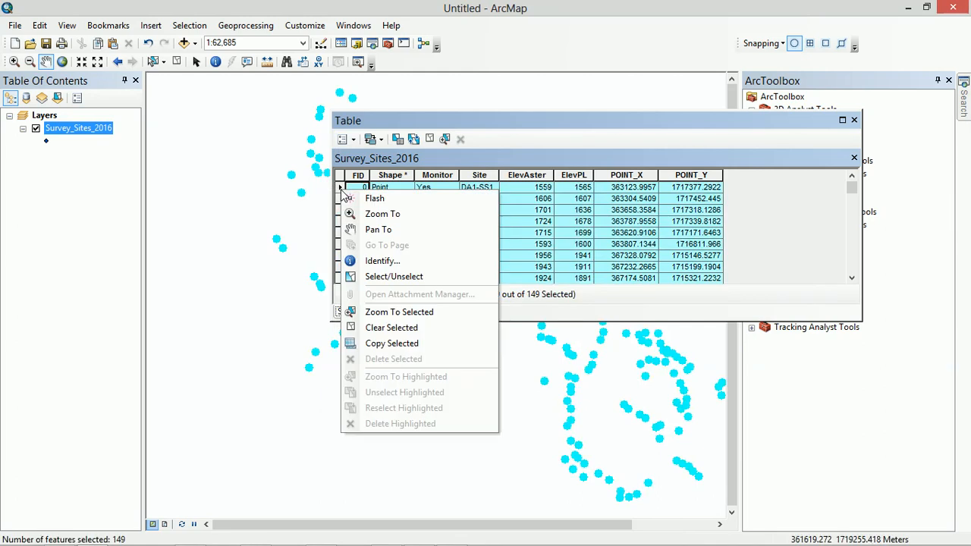
left_click(379, 351)
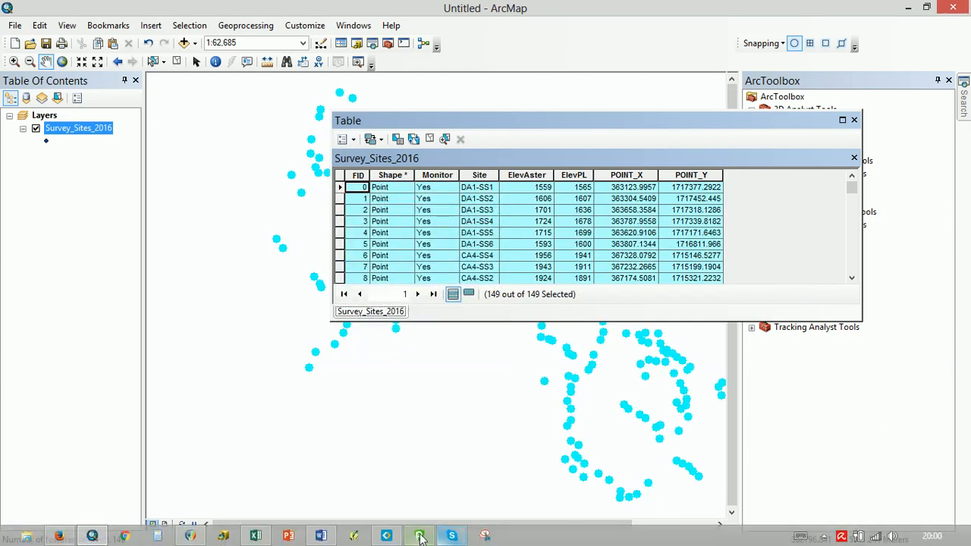
Switch to Excel, paste the copied records over the existing data from cell A1 of Sheet1, and return to ArcMap
left_click(256, 536)
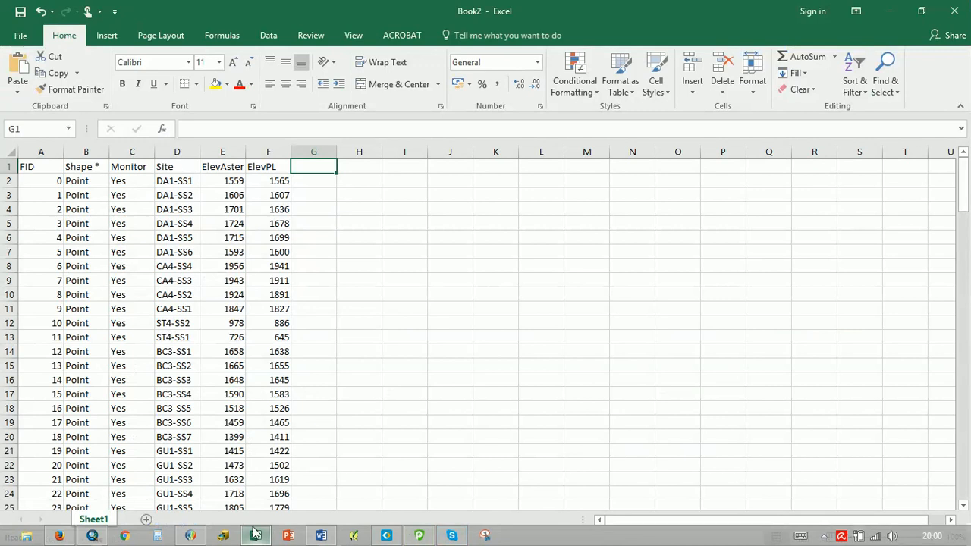
left_click(26, 166)
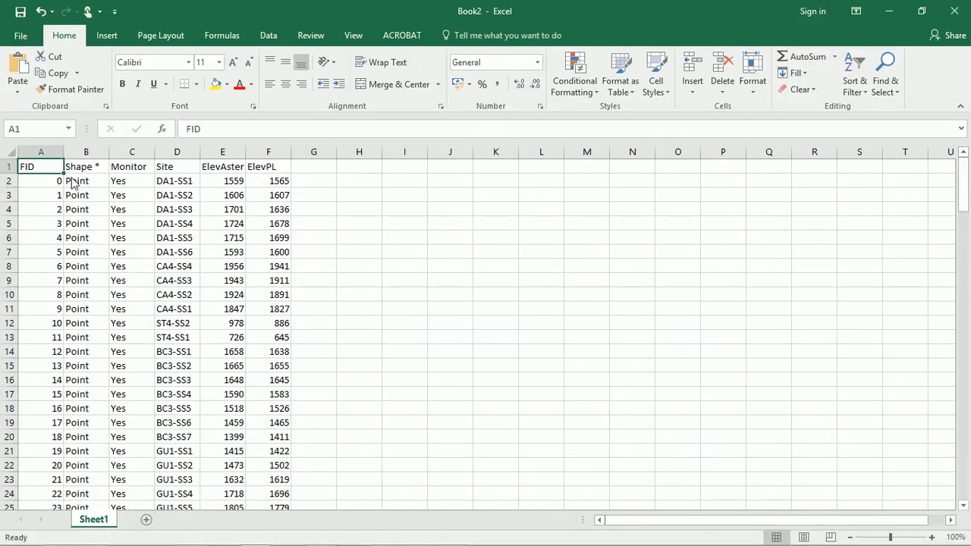
key("ctrl+v")
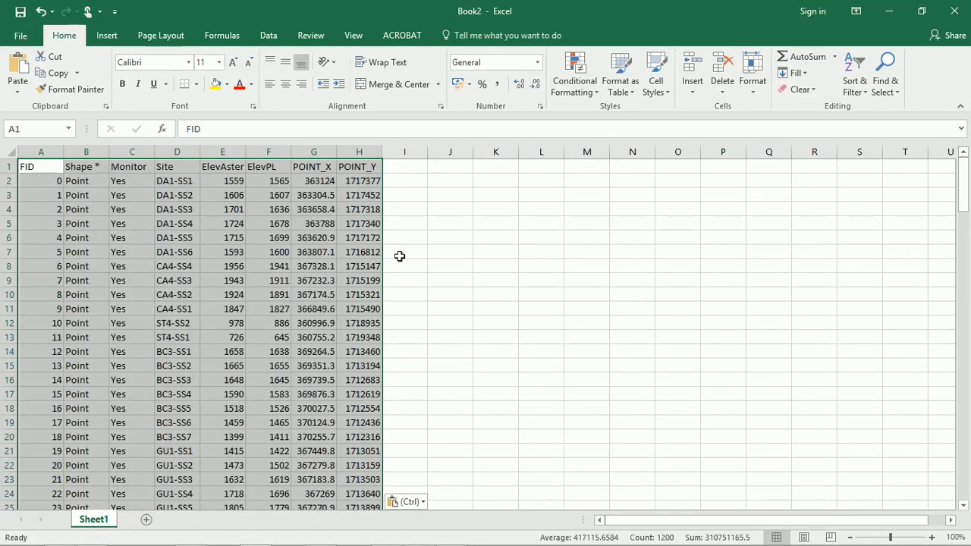
left_click(407, 251)
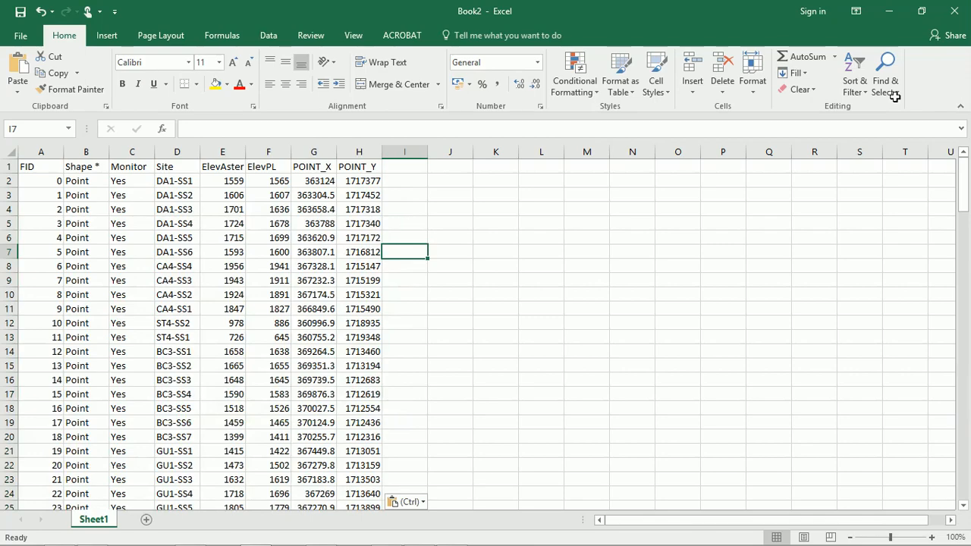
left_click(889, 11)
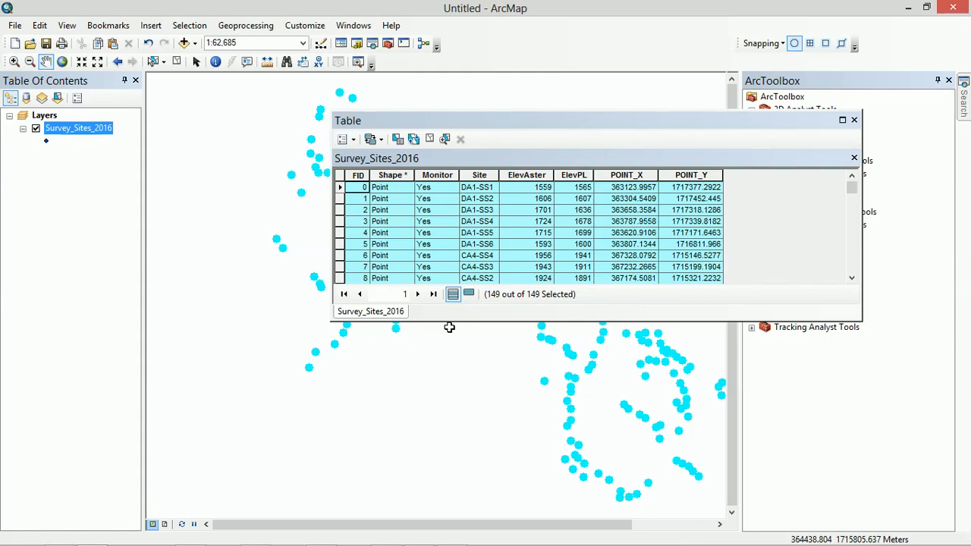
mouse_move(422, 540)
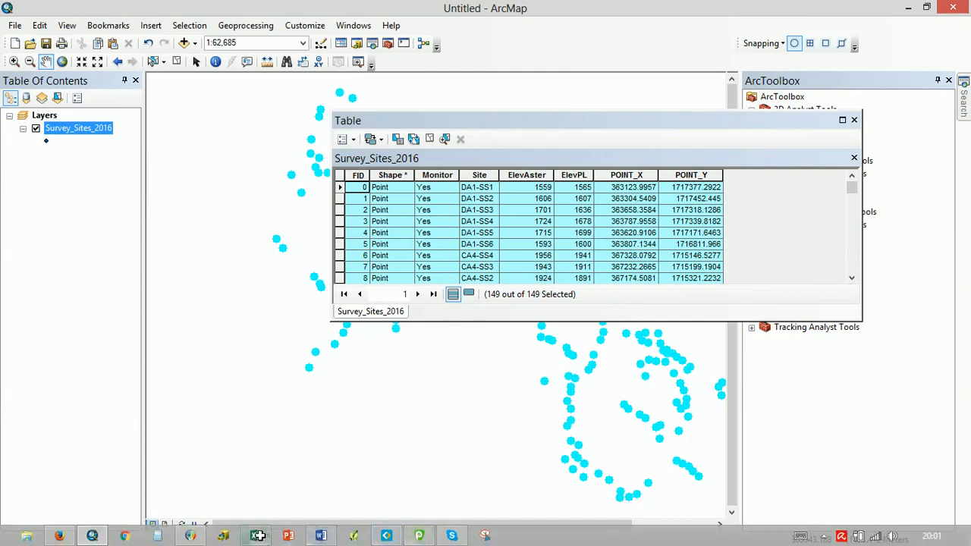